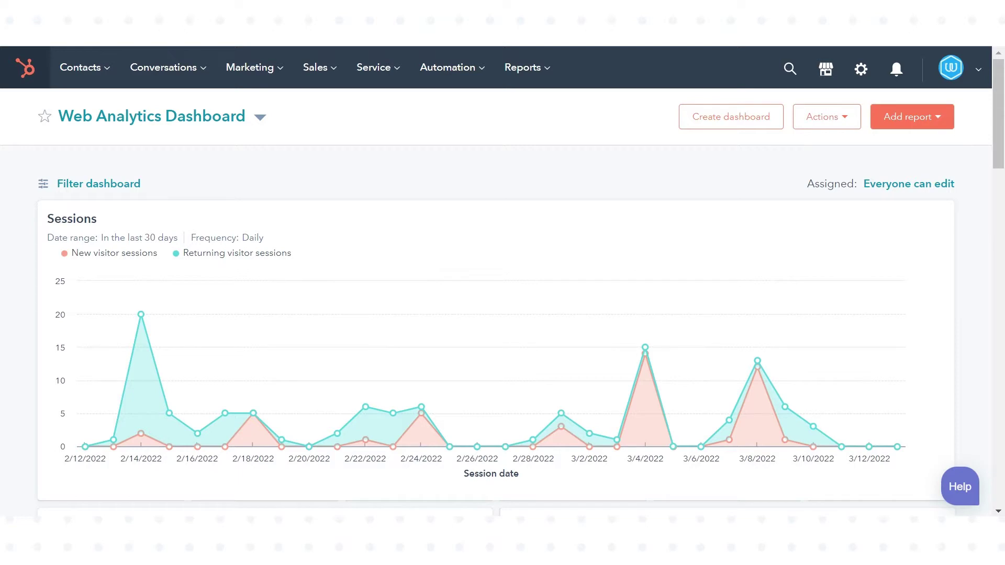
Go to Automation > Sequences, Manage tab, and scroll to the webdew new business seq row
{"action": "left_click", "coordinate": [444, 74]}
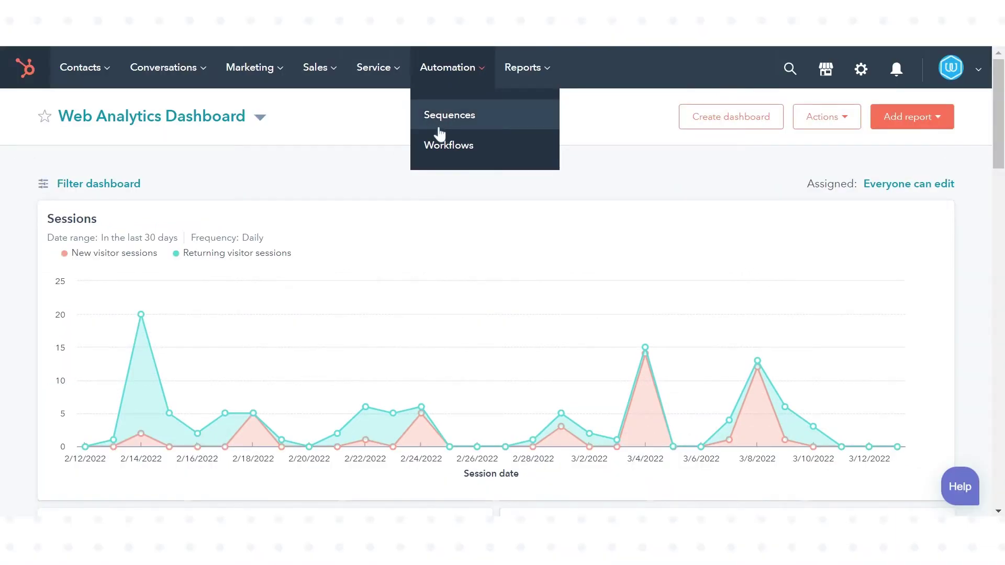
{"action": "left_click", "coordinate": [439, 129]}
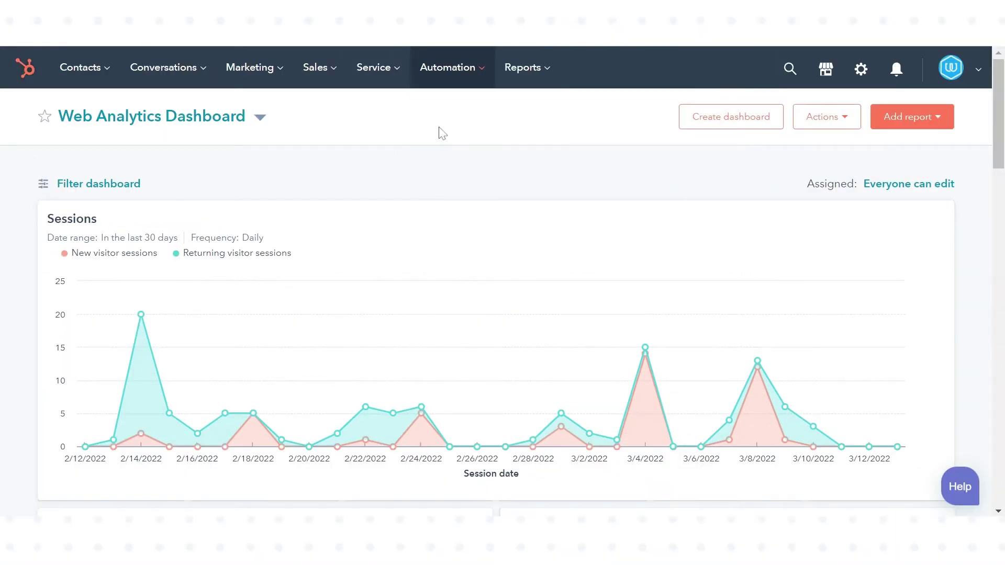
{"action": "left_click", "coordinate": [188, 153]}
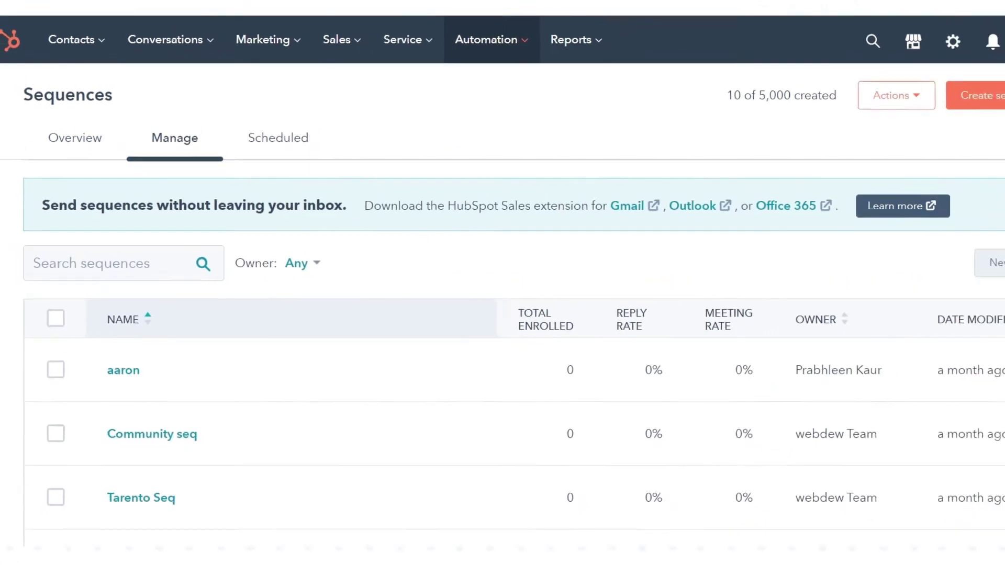
{"action": "scroll", "coordinate": [502, 282], "scroll_direction": "down", "scroll_amount": 4}
{"action": "scroll", "coordinate": [503, 283], "scroll_direction": "down", "scroll_amount": 4}
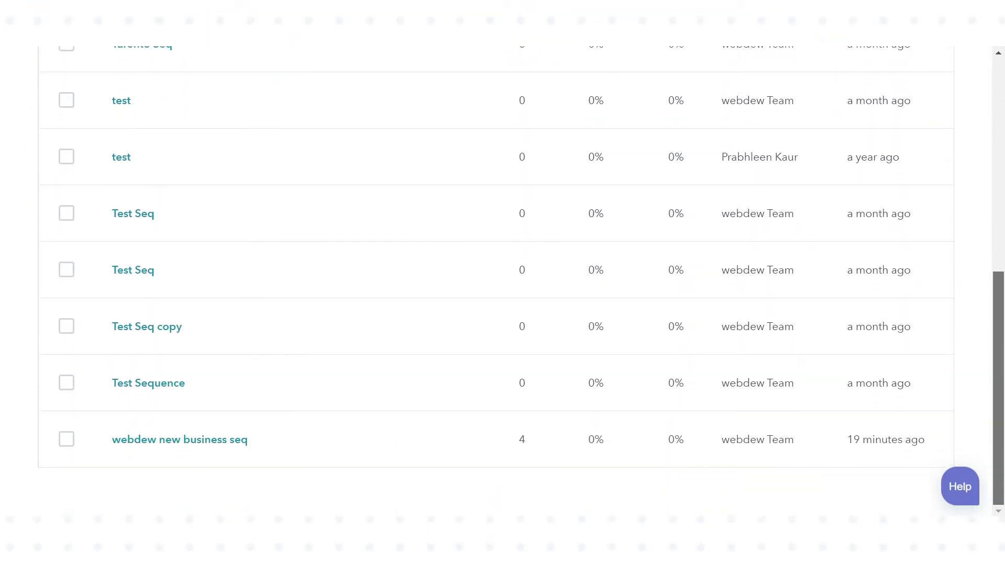
{"action": "mouse_move", "coordinate": [363, 445]}
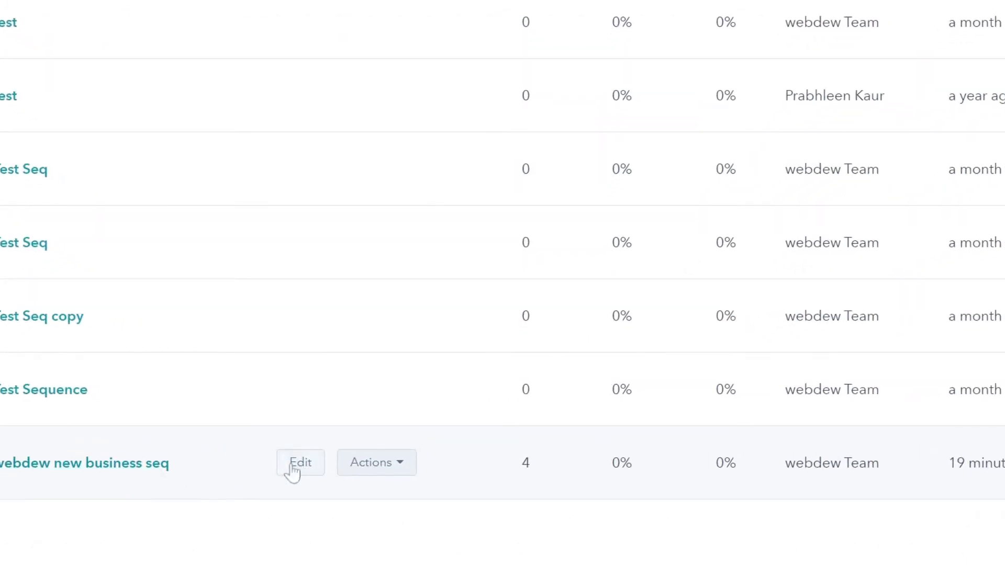
Edit webdew new business seq and move its first Email step below InMail, then back up
{"action": "left_click", "coordinate": [293, 467]}
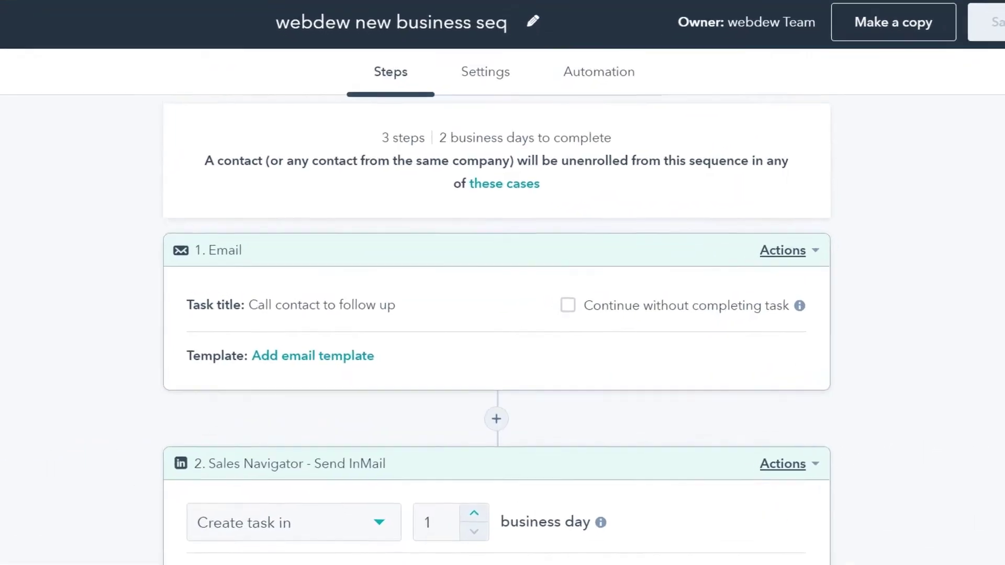
{"action": "scroll", "coordinate": [497, 335], "scroll_direction": "down", "scroll_amount": 2}
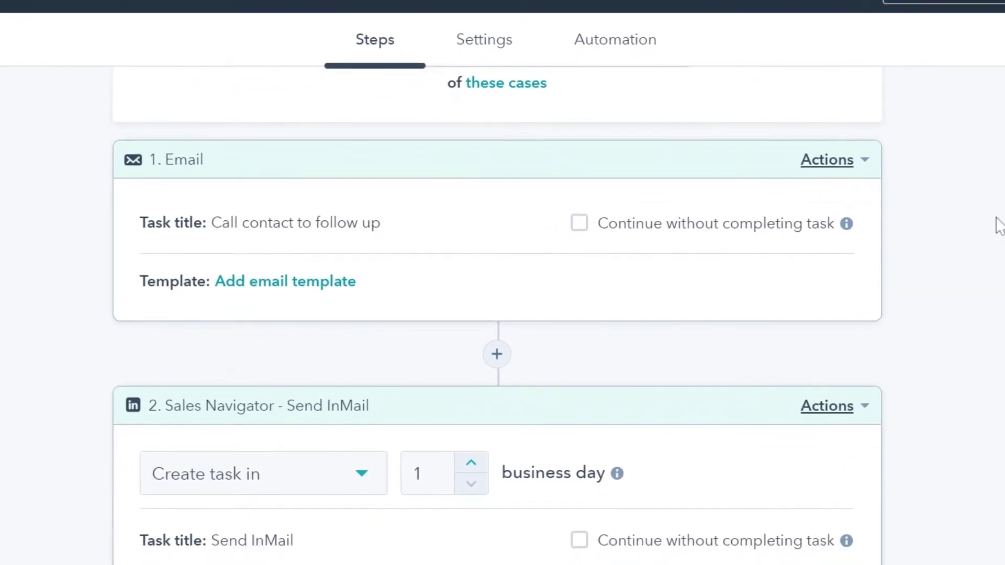
{"action": "left_click", "coordinate": [845, 167]}
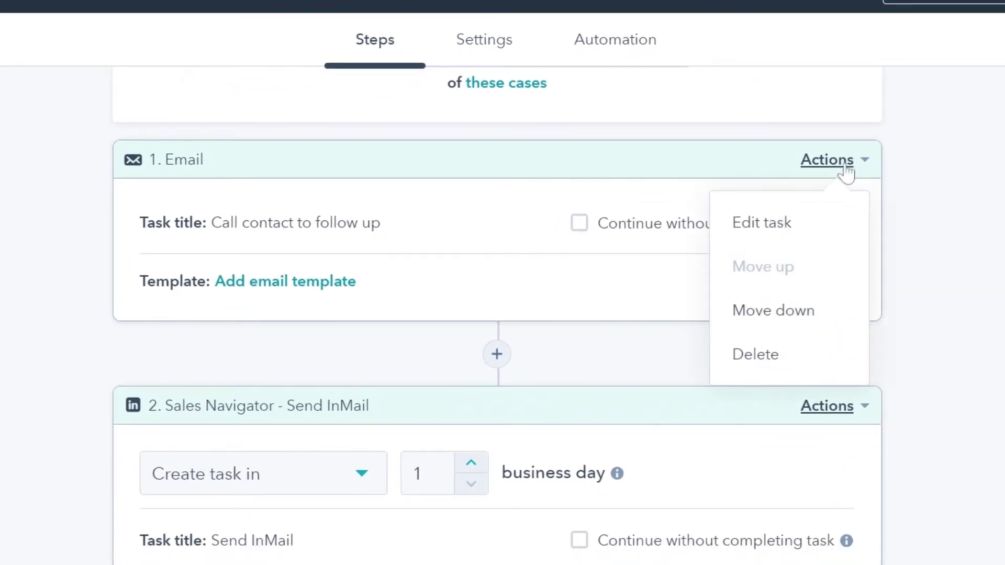
{"action": "left_click", "coordinate": [799, 314]}
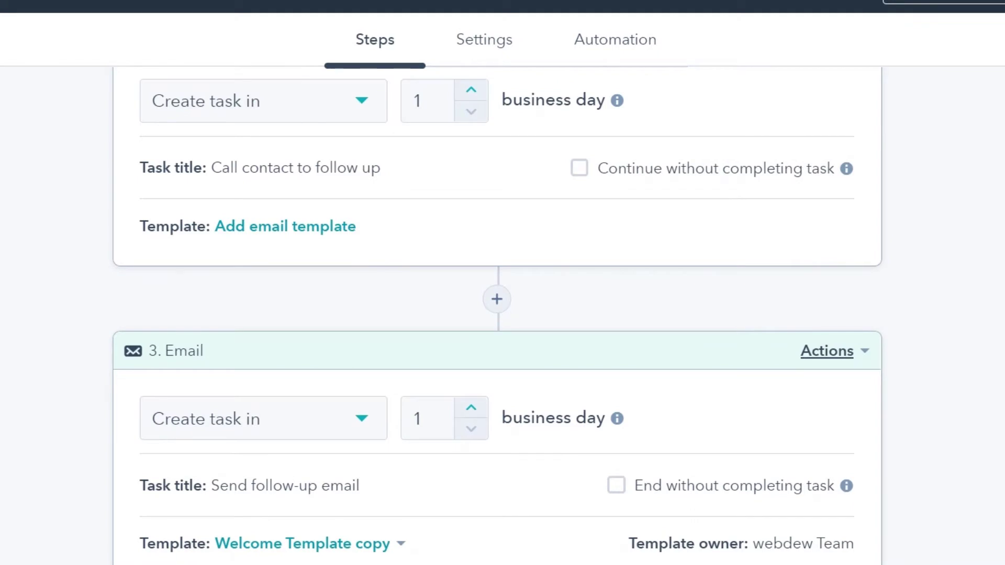
{"action": "left_click", "coordinate": [834, 291]}
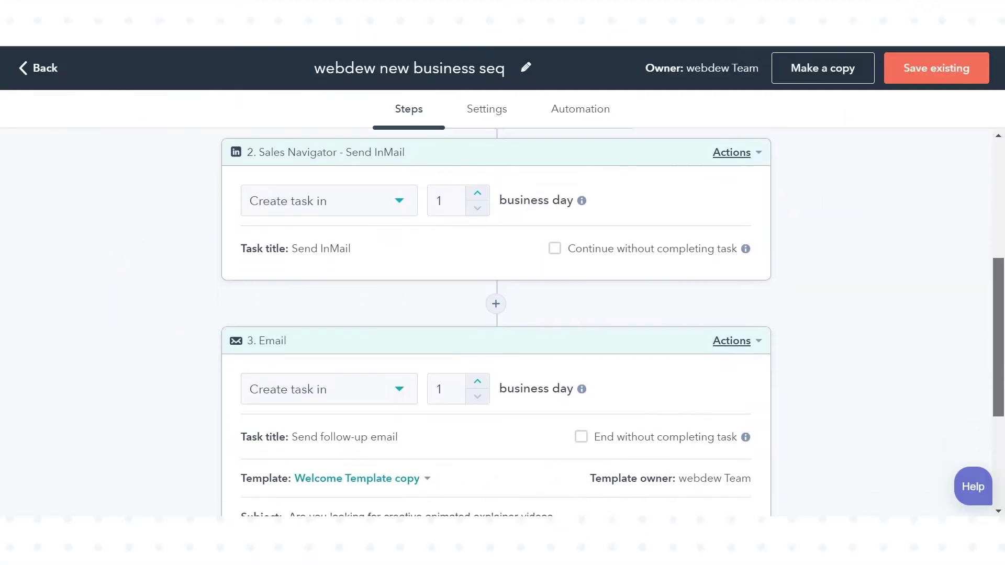
{"action": "scroll", "coordinate": [963, 421], "scroll_direction": "down", "scroll_amount": 3}
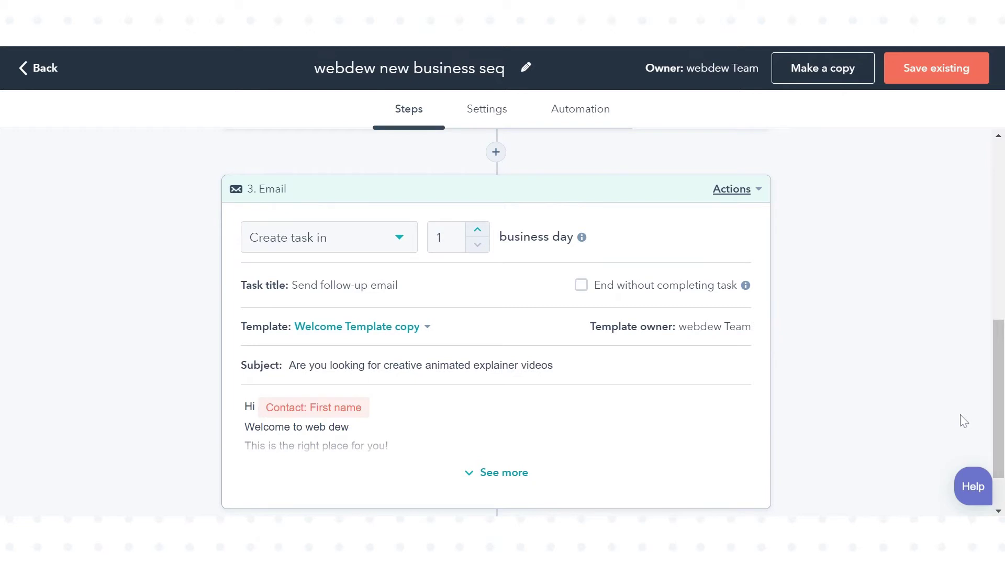
Save edits to Welcome Template copy, then replace step 3's template with Follow-up
{"action": "left_click", "coordinate": [427, 327]}
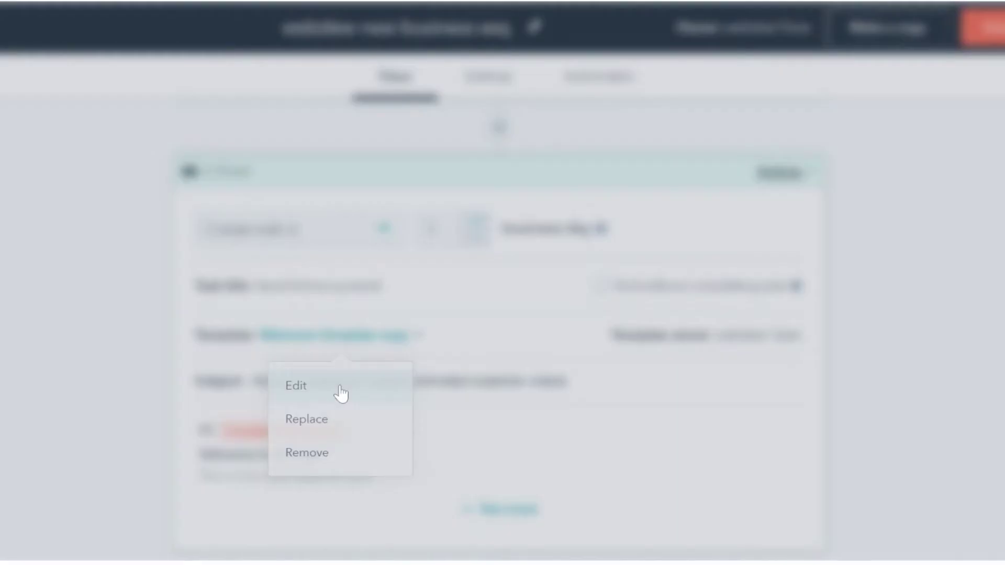
{"action": "left_click", "coordinate": [242, 488]}
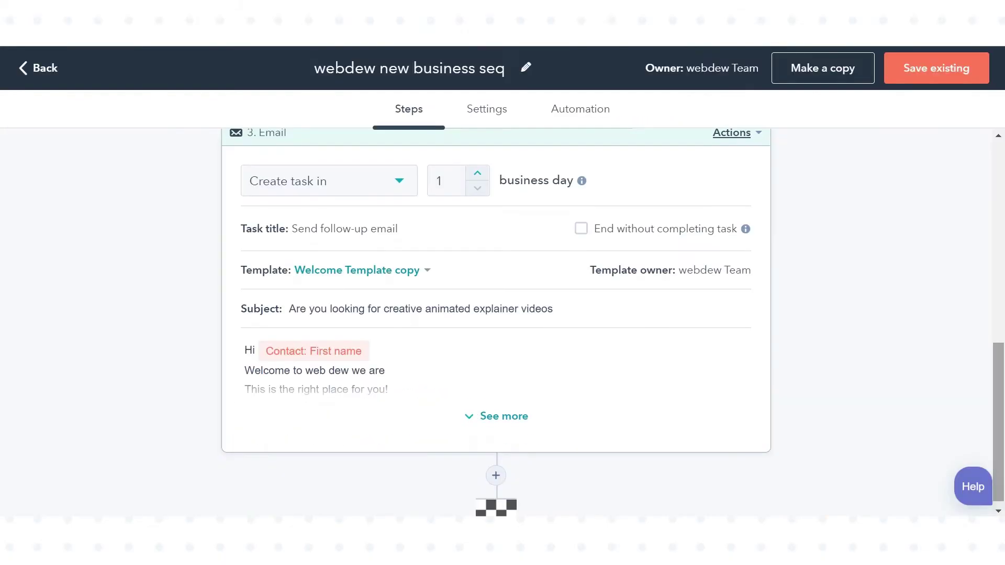
{"action": "left_click", "coordinate": [427, 275]}
{"action": "left_click", "coordinate": [359, 347]}
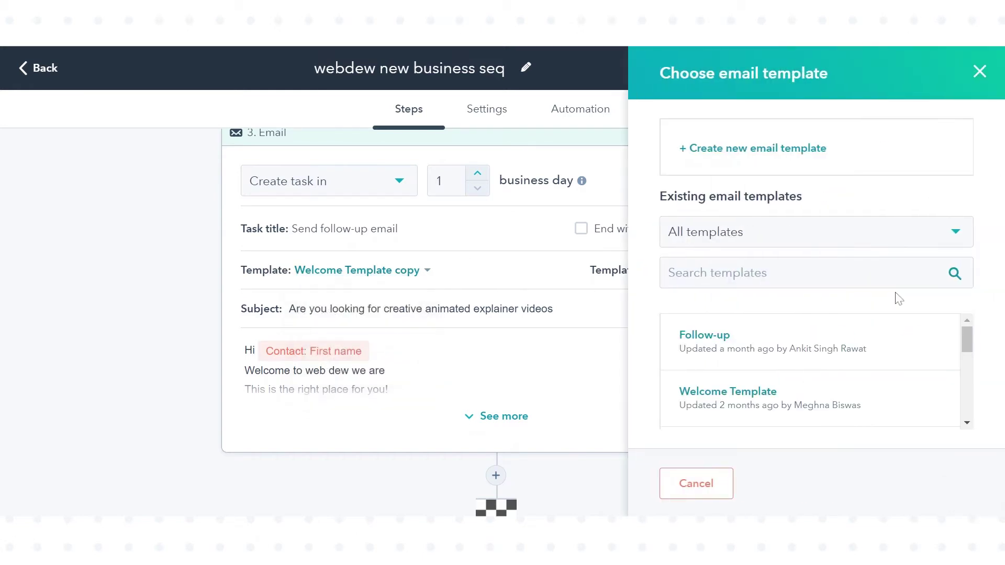
{"action": "left_click", "coordinate": [701, 336]}
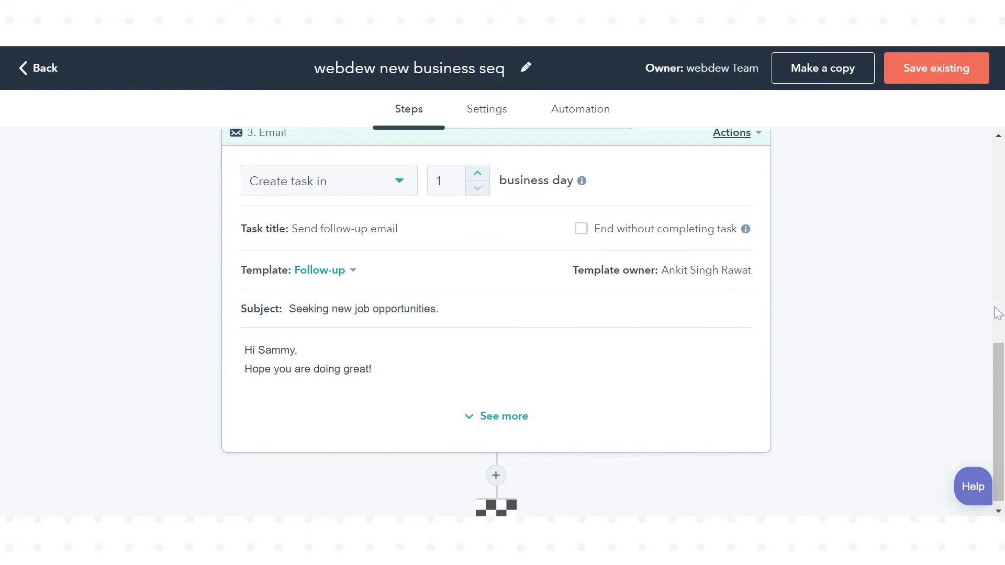
{"action": "left_click_drag", "start_coordinate": [997, 419], "coordinate": [990, 294]}
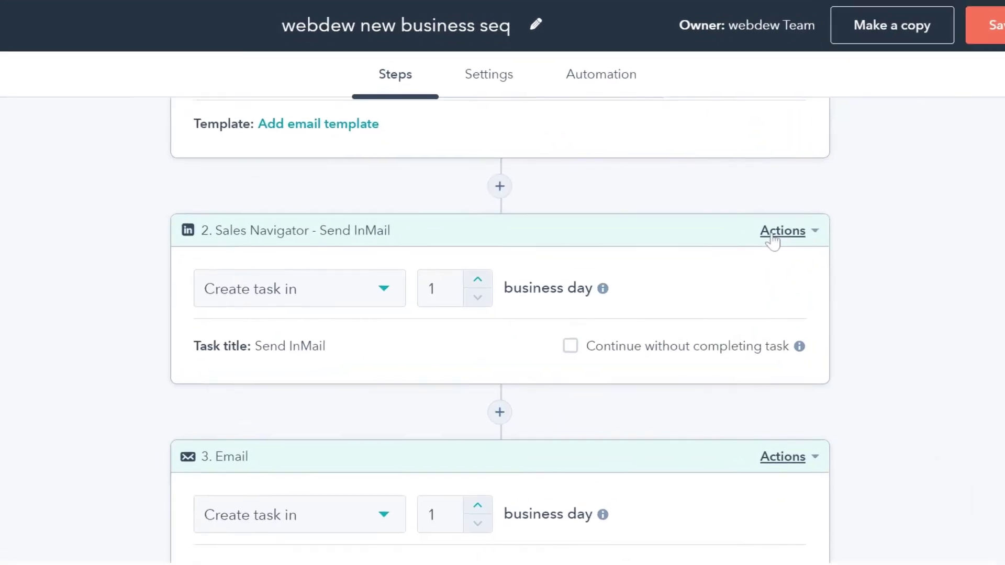
Edit the Sales Navigator Send InMail task, setting its priority to None
{"action": "left_click", "coordinate": [772, 239]}
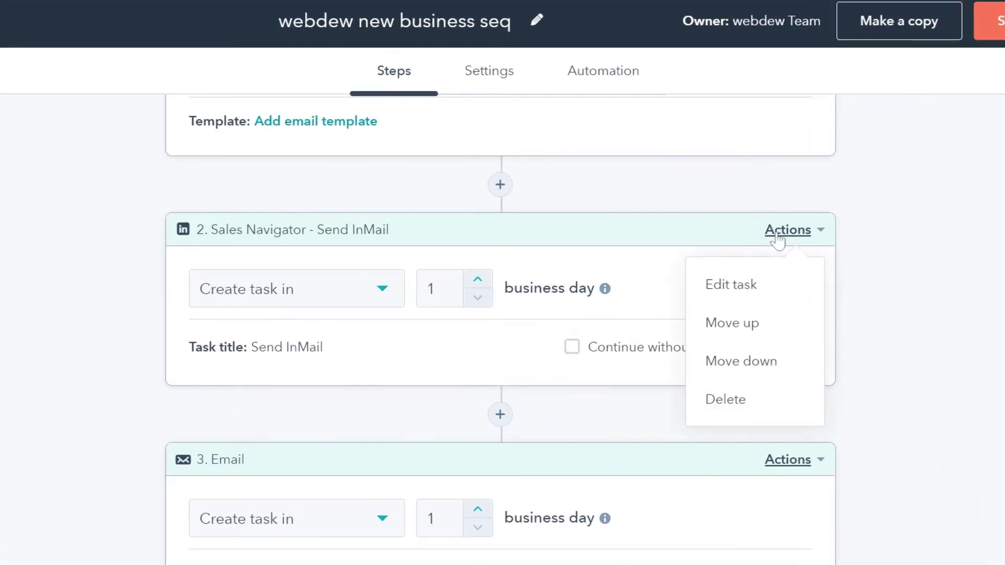
{"action": "left_click", "coordinate": [753, 287]}
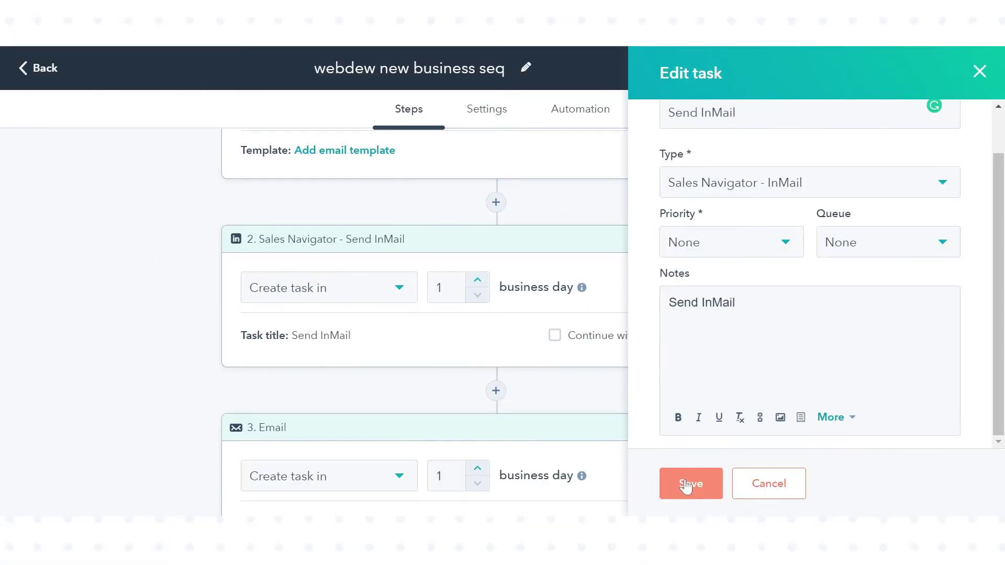
{"action": "left_click", "coordinate": [687, 486]}
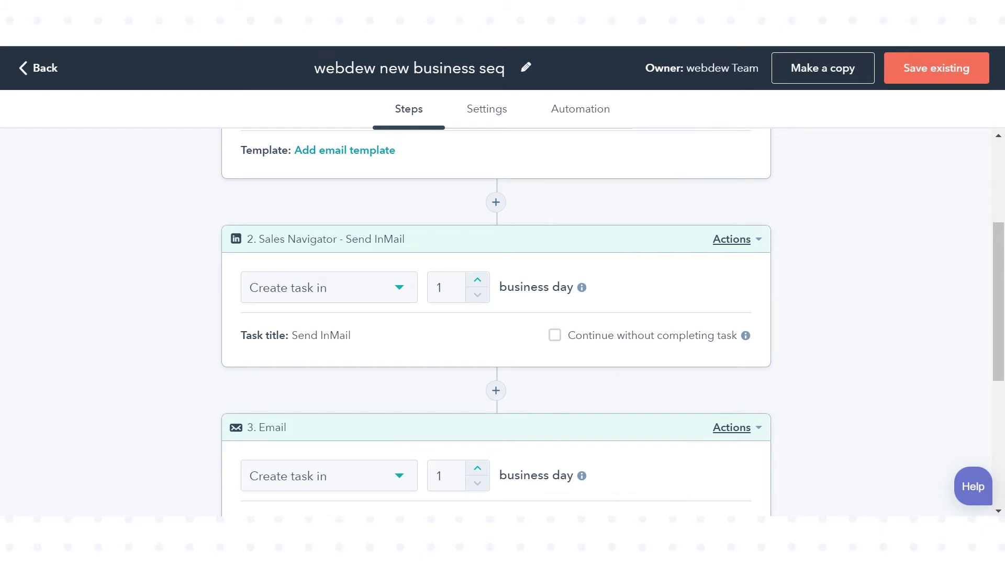
Delete the third-step Follow-up email, leaving a two-step sequence
{"action": "scroll", "coordinate": [726, 297], "scroll_direction": "down", "scroll_amount": 3}
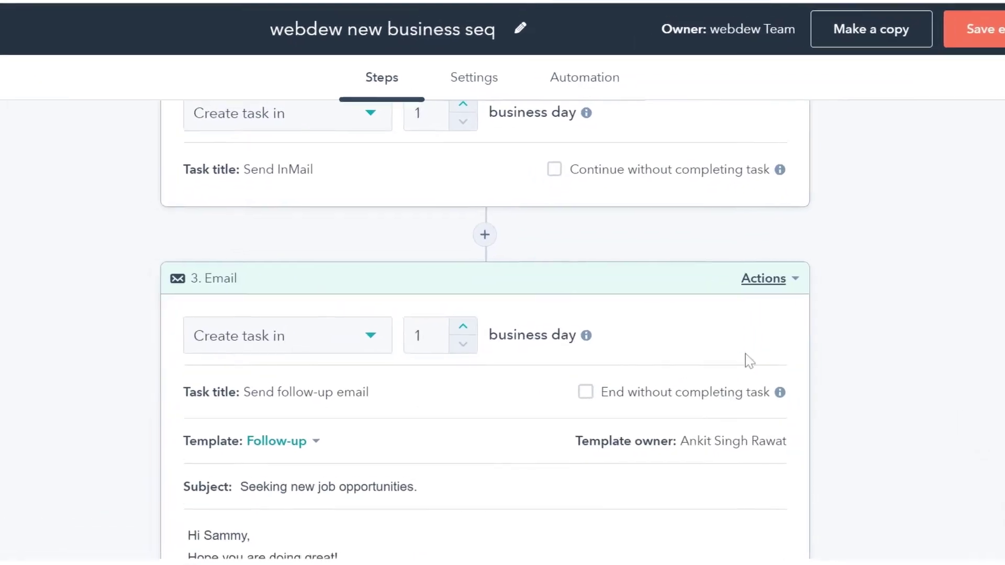
{"action": "left_click", "coordinate": [765, 291]}
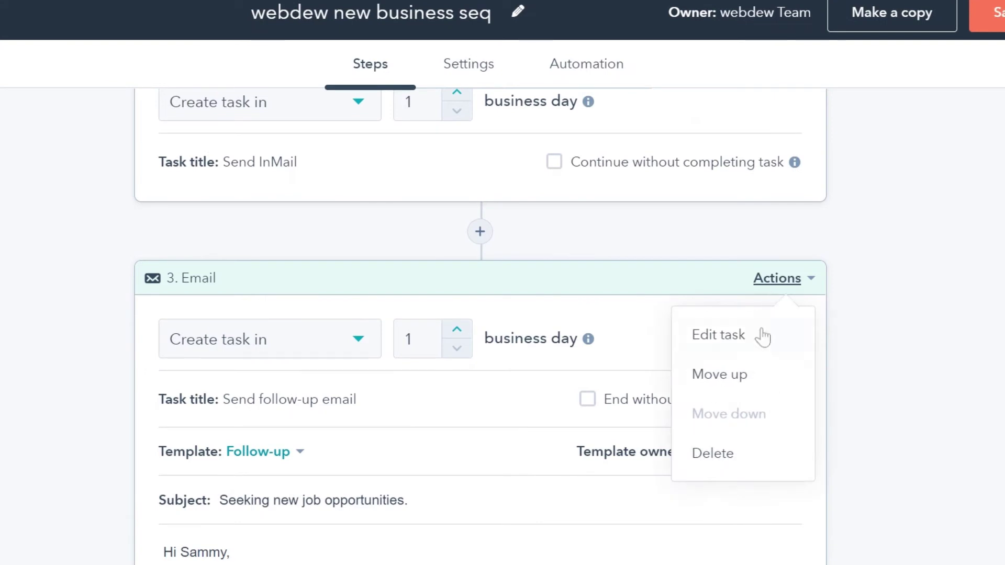
{"action": "left_click", "coordinate": [721, 464]}
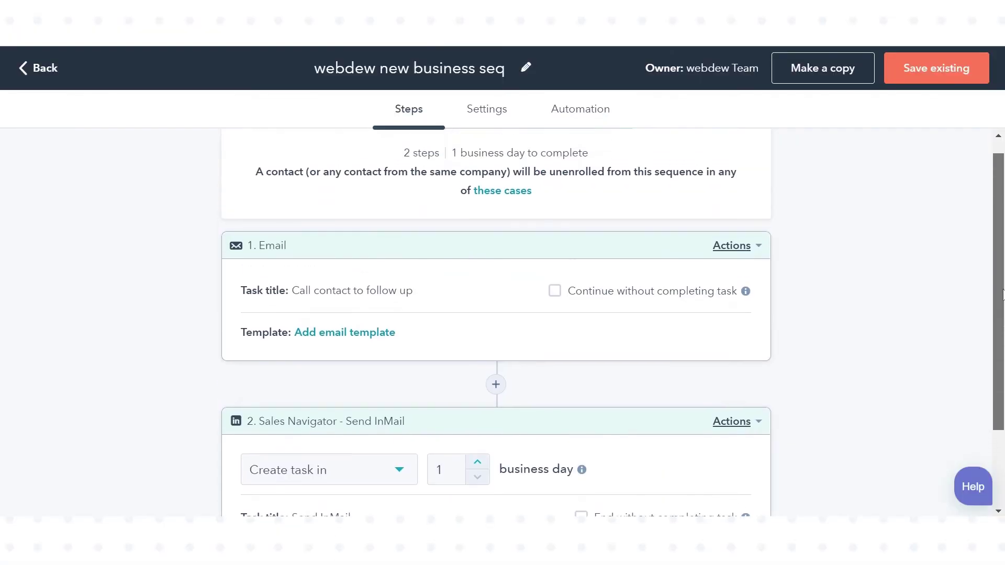
Switch 'Execute steps on business days only' off in the sequence Settings
{"action": "scroll", "coordinate": [496, 325], "scroll_direction": "up", "scroll_amount": 1}
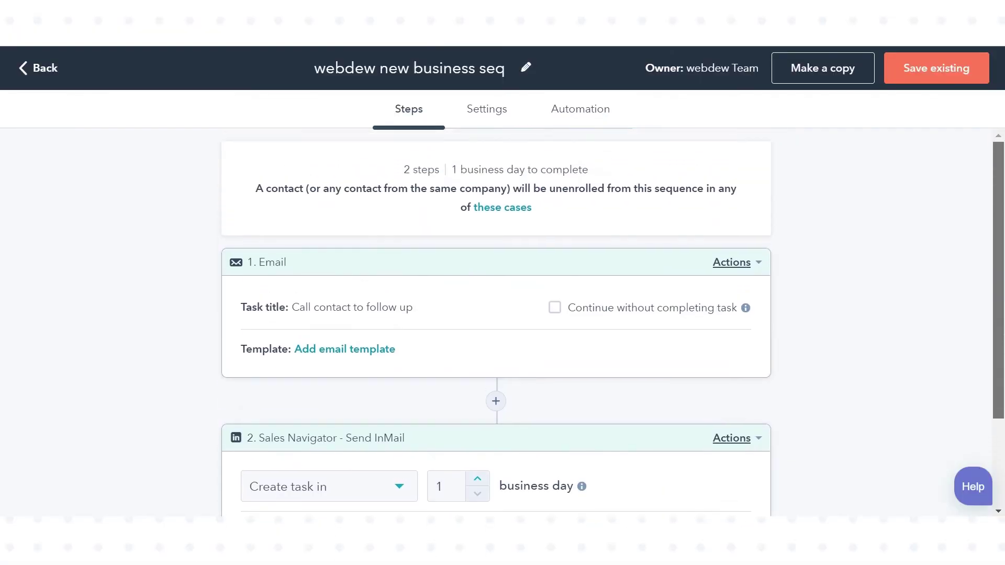
{"action": "left_click", "coordinate": [478, 115]}
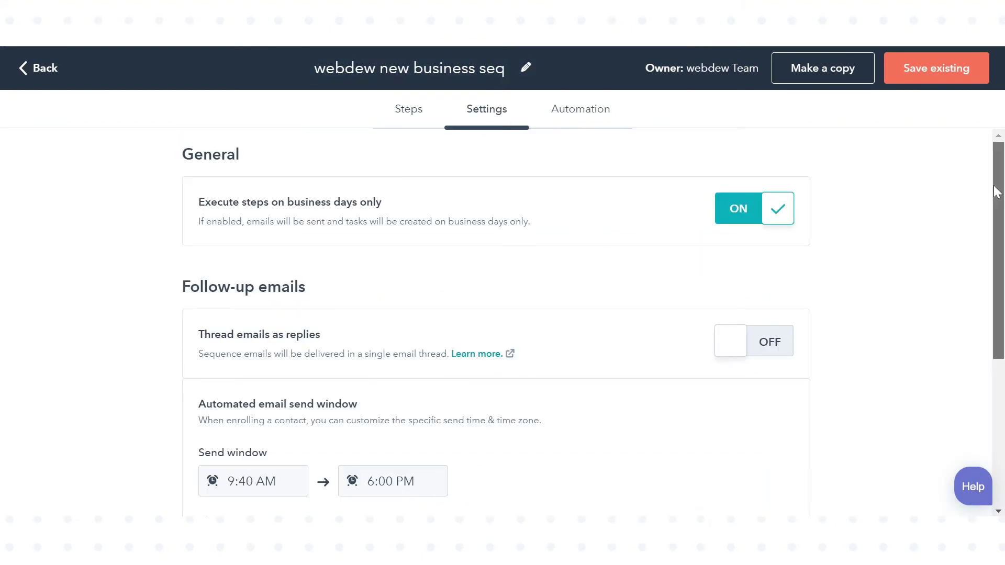
{"action": "left_click_drag", "start_coordinate": [996, 191], "coordinate": [996, 192]}
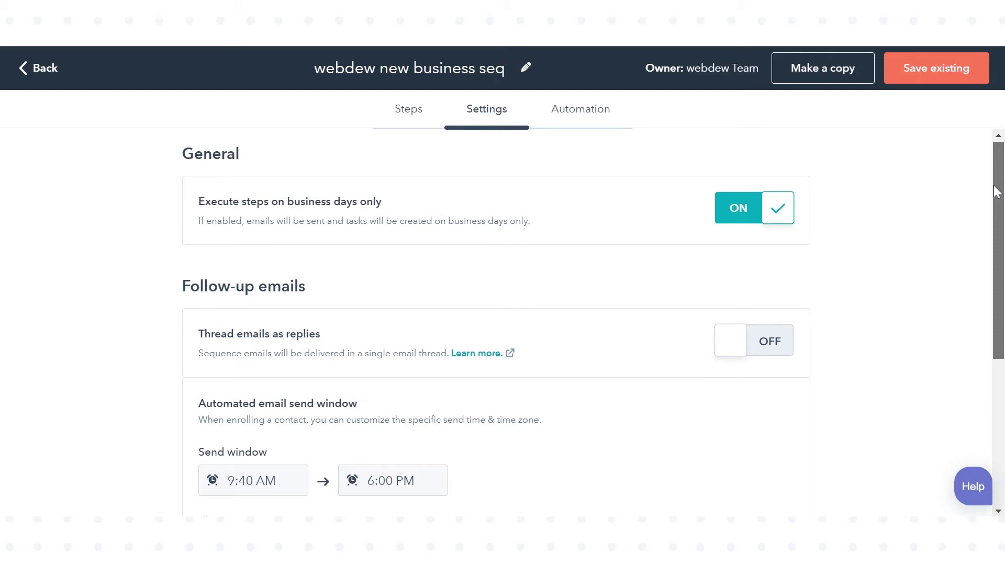
{"action": "left_click_drag", "start_coordinate": [995, 192], "coordinate": [995, 195]}
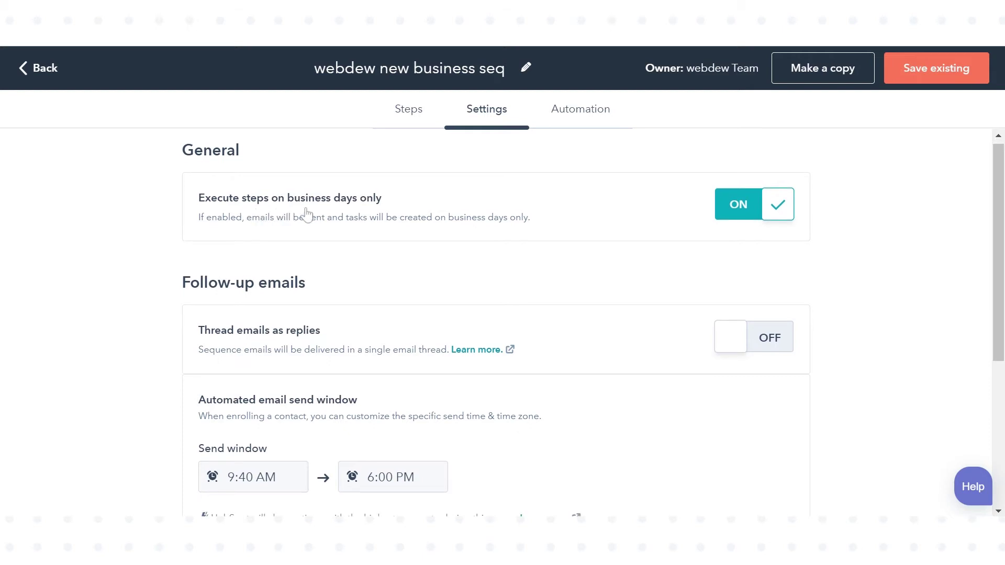
{"action": "left_click", "coordinate": [724, 218]}
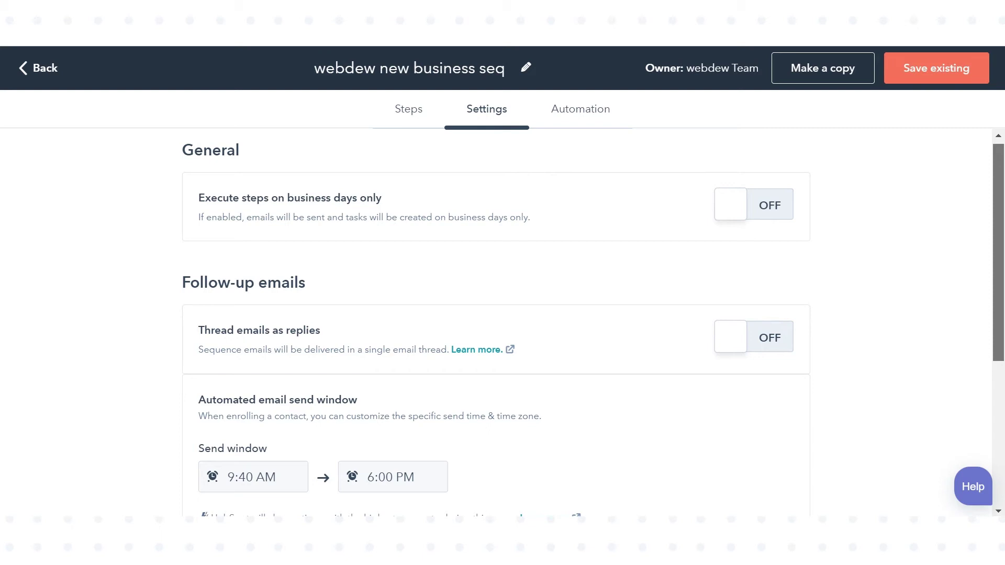
Toggle threading emails as replies on and back off, leaving it off
{"action": "scroll", "coordinate": [496, 324], "scroll_direction": "down", "scroll_amount": 2}
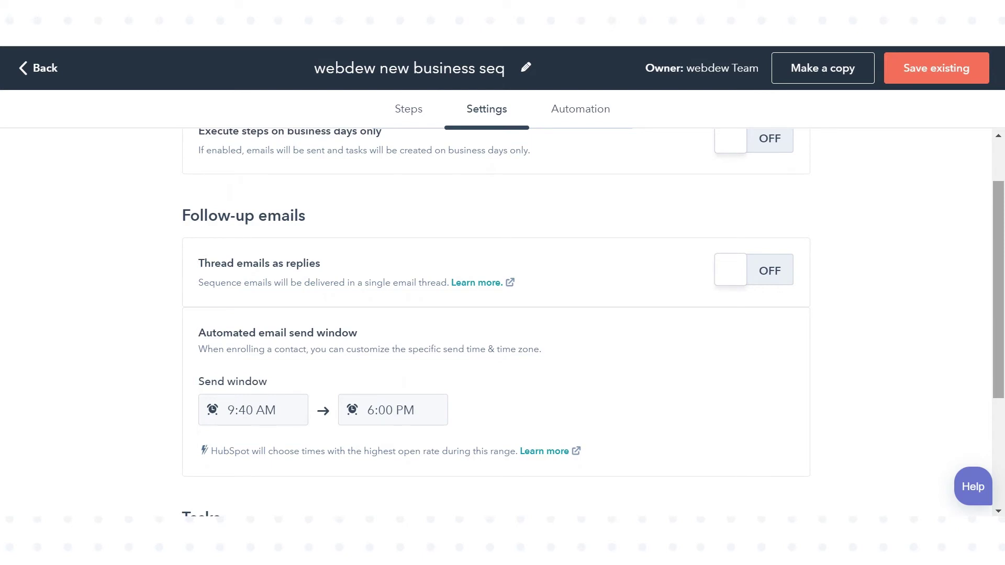
{"action": "left_click", "coordinate": [779, 278]}
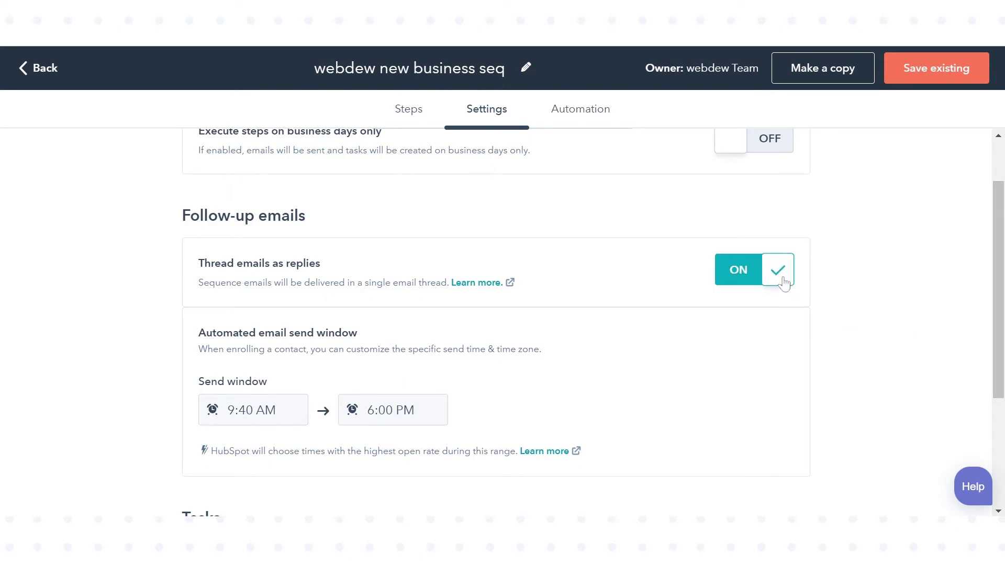
{"action": "left_click", "coordinate": [734, 281]}
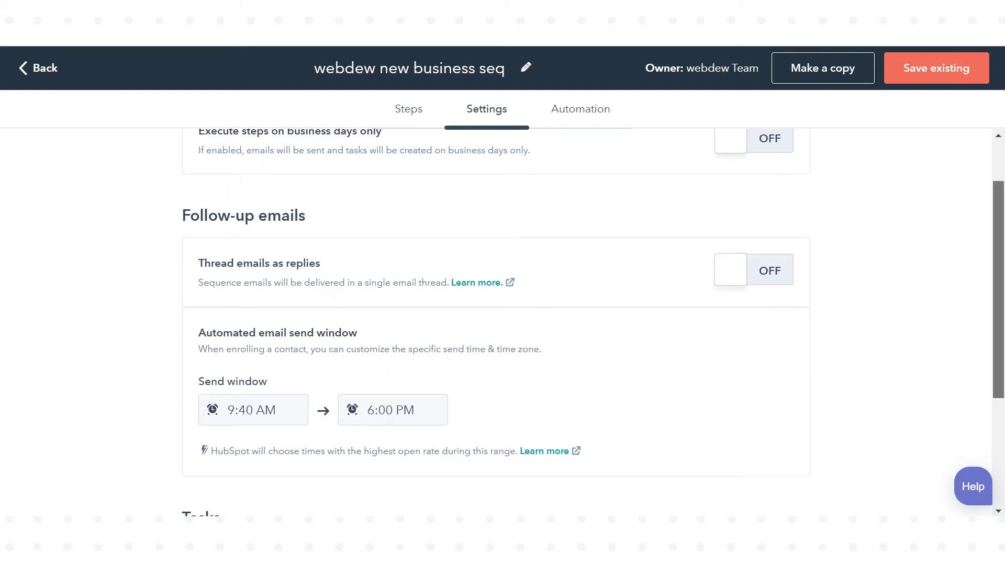
{"action": "scroll", "coordinate": [998, 288], "scroll_direction": "down", "scroll_amount": 2}
{"action": "scroll", "coordinate": [998, 287], "scroll_direction": "down", "scroll_amount": 1}
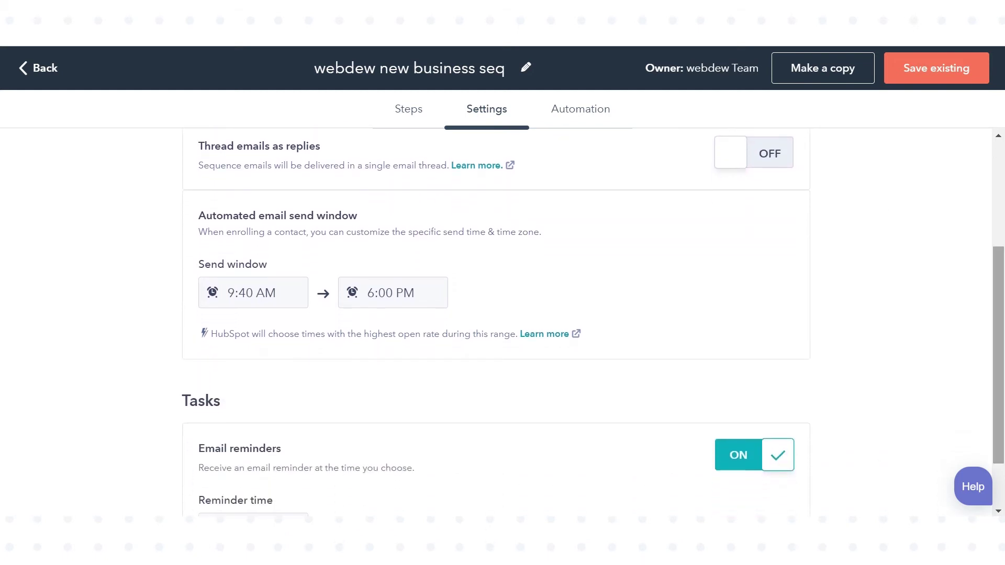
Change the send window end time to 5:59 PM, keeping the 8:30 AM reminder time
{"action": "left_click", "coordinate": [253, 292]}
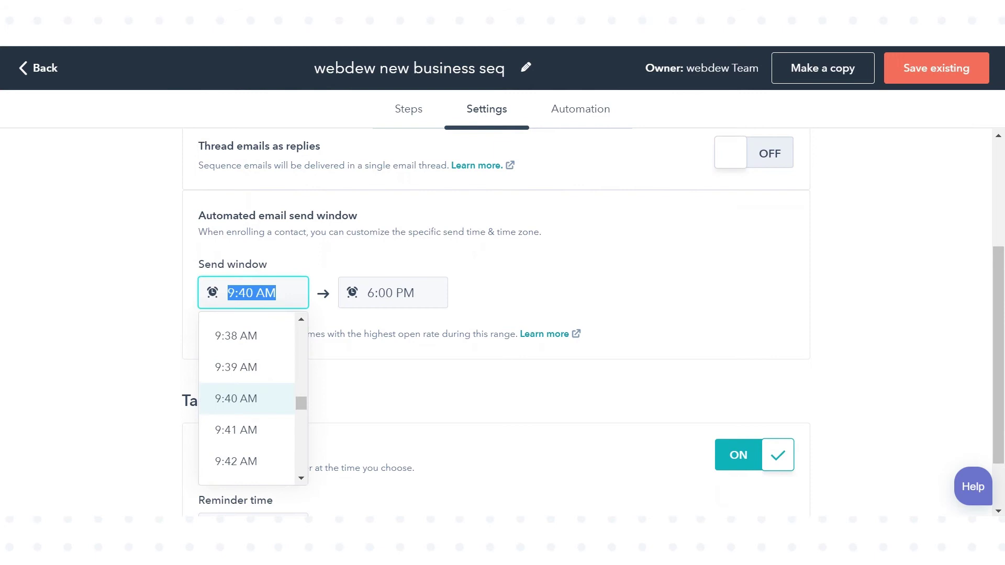
{"action": "left_click", "coordinate": [393, 292]}
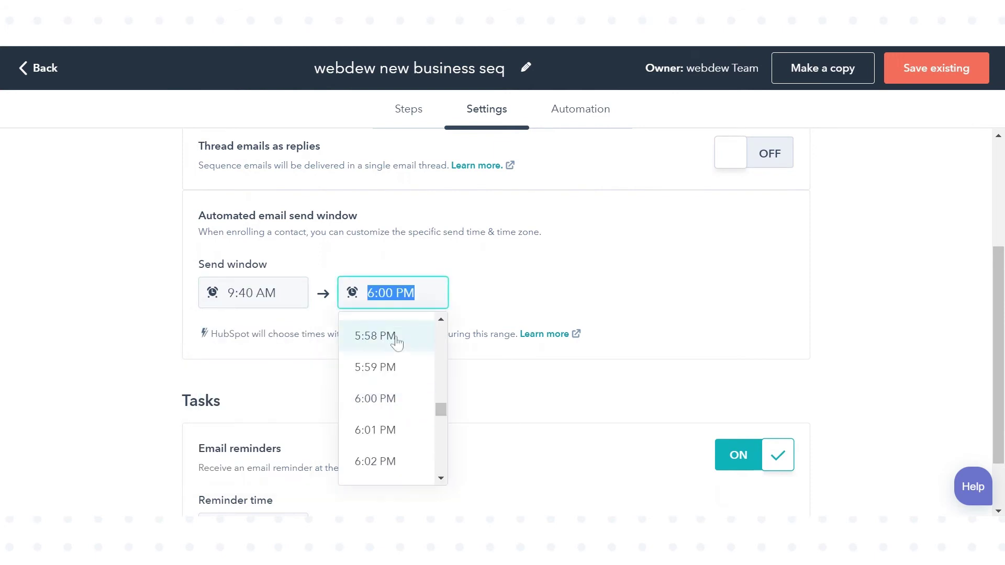
{"action": "left_click", "coordinate": [395, 368]}
{"action": "left_click_drag", "start_coordinate": [998, 356], "coordinate": [999, 396]}
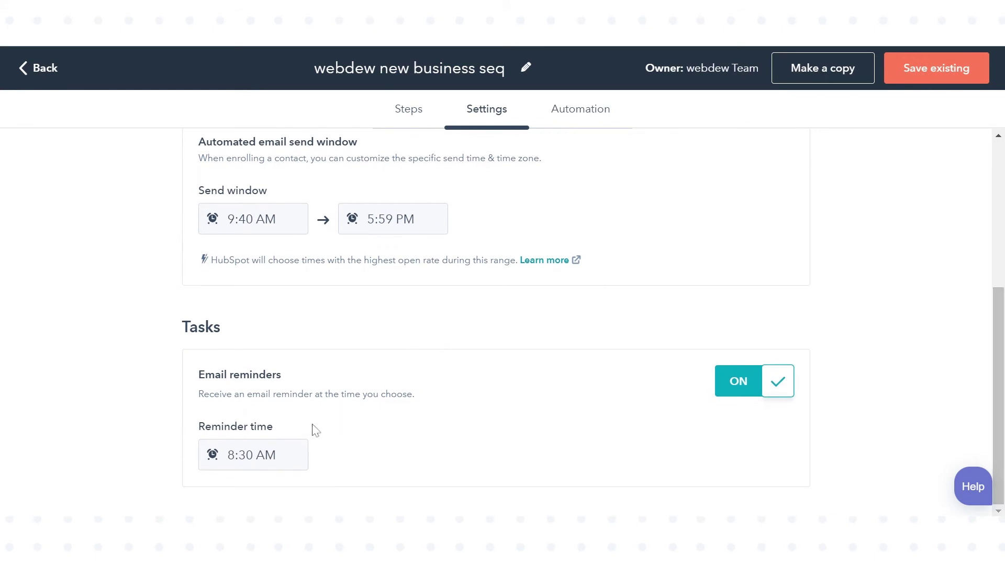
{"action": "left_click", "coordinate": [253, 454]}
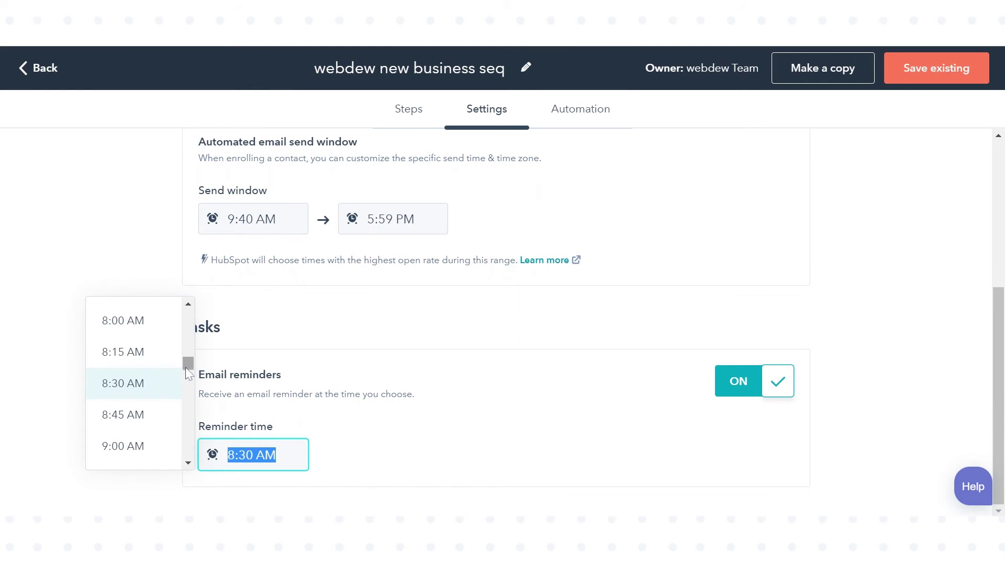
{"action": "scroll", "coordinate": [175, 388], "scroll_direction": "down", "scroll_amount": 4}
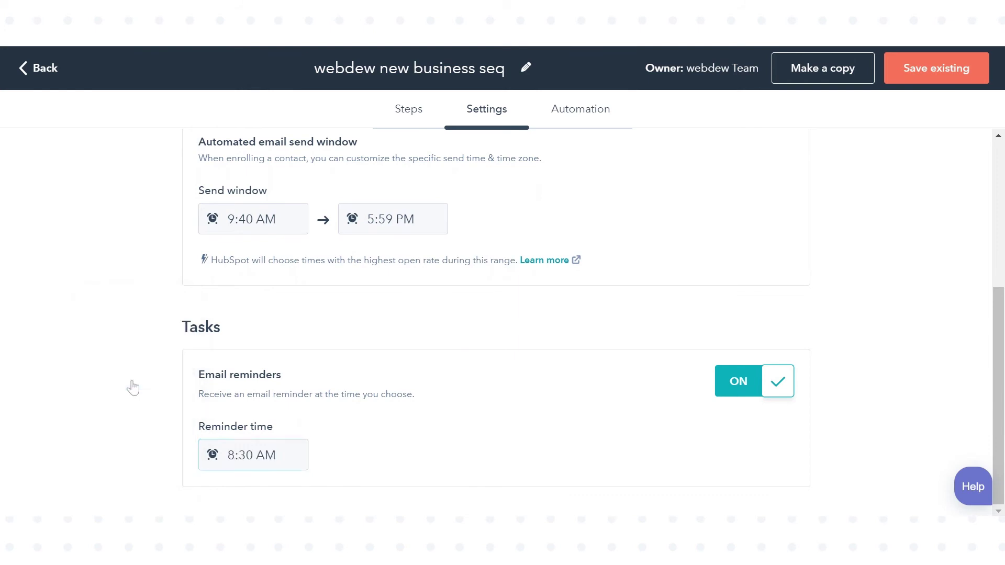
Show the Automation tab, where unenrolling same-company contacts on email reply is on
{"action": "left_click", "coordinate": [580, 110]}
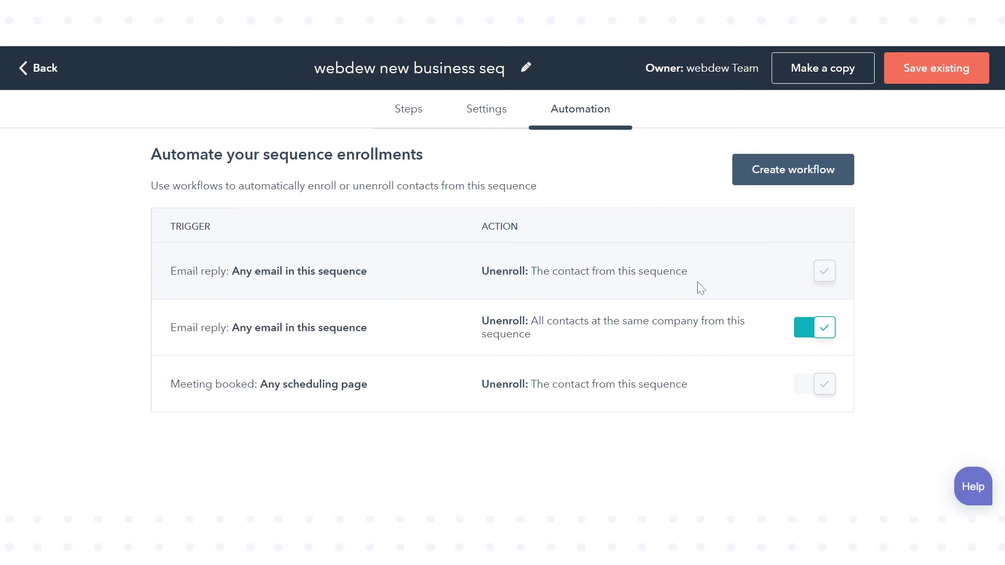
Retitle the sequence from 'webdew new business seq' to 'webdew new sequence' and save it
{"action": "left_click", "coordinate": [523, 67]}
{"action": "key", "text": "BackSpace"}
{"action": "key", "text": "BackSpace"}
{"action": "key", "text": "BackSpace"}
{"action": "key", "text": "BackSpace"}
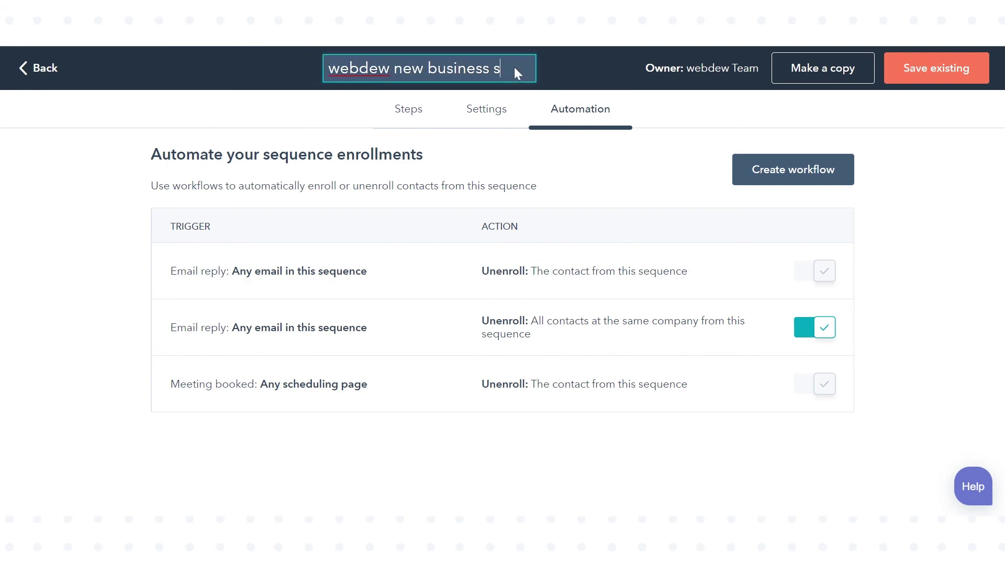
{"action": "key", "text": "BackSpace"}
{"action": "key", "text": "BackSpace"}
{"action": "key", "text": "BackSpace"}
{"action": "key", "text": "BackSpace"}
{"action": "key", "text": "BackSpace"}
{"action": "key", "text": "BackSpace"}
{"action": "key", "text": "BackSpace"}
{"action": "key", "text": "BackSpace"}
{"action": "type", "text": "seq"}
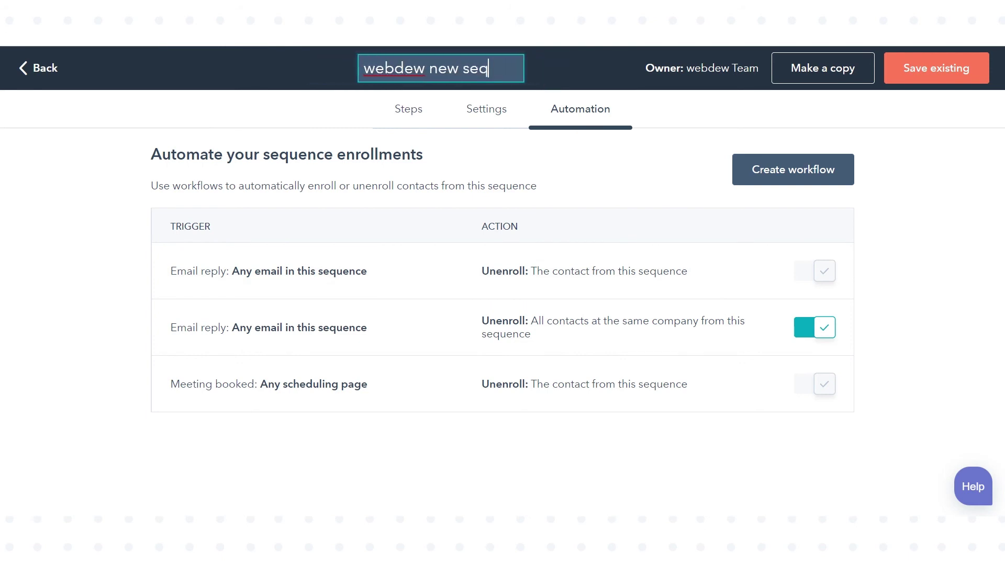
{"action": "type", "text": "uence"}
{"action": "left_click", "coordinate": [923, 78]}
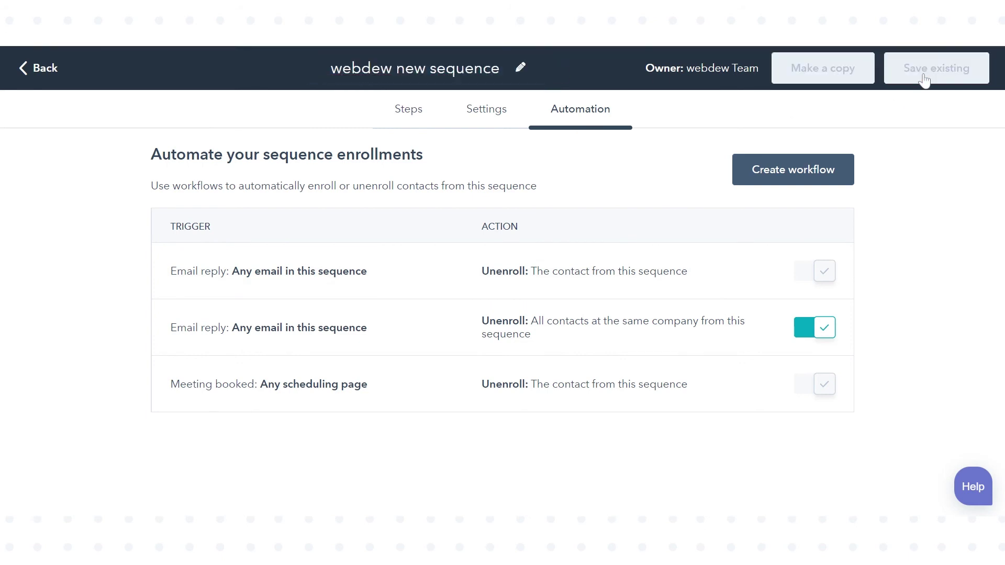